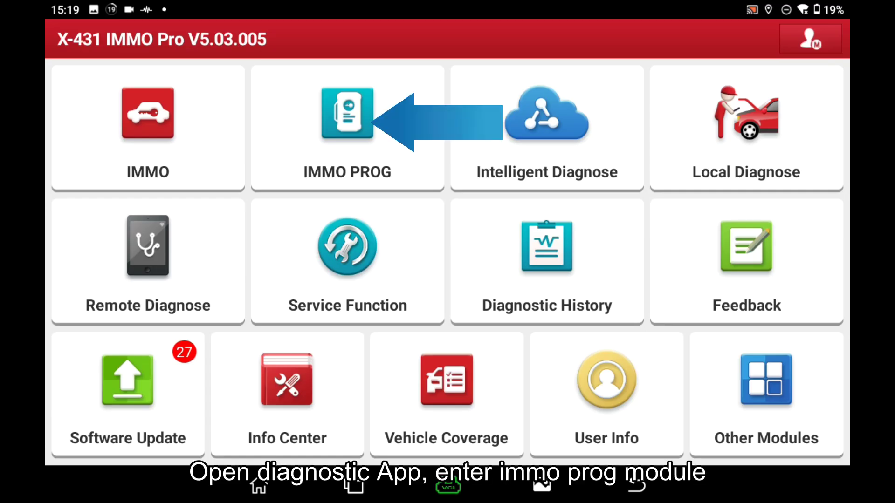
# - Enter the IMMO PROG V10.06 module and accept the vehicle version information
pyautogui.click(348, 126)
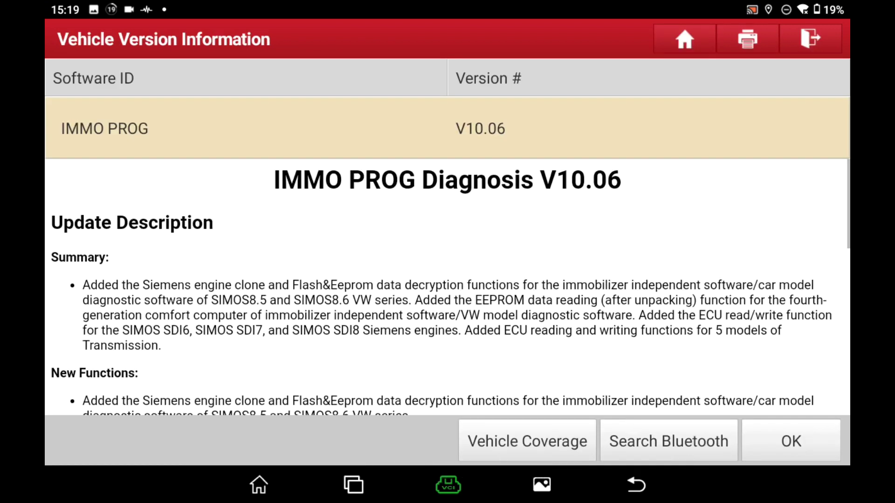
pyautogui.click(790, 442)
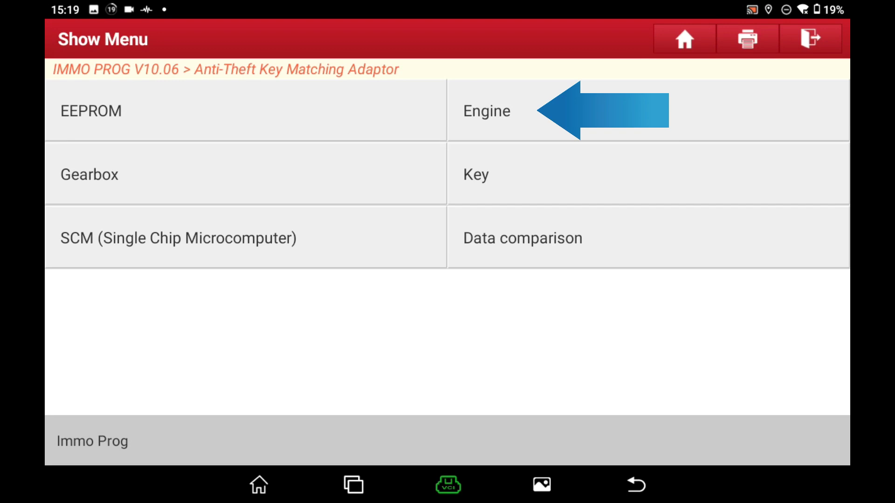
# - Search Bosch engine ECUs for MED17.5.25 and accept the detected TC1782 chip result
pyautogui.click(487, 111)
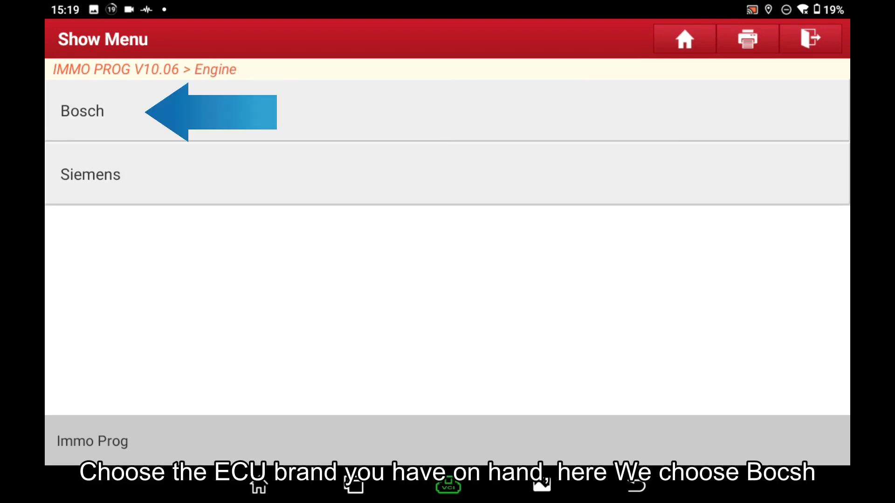
pyautogui.click(81, 110)
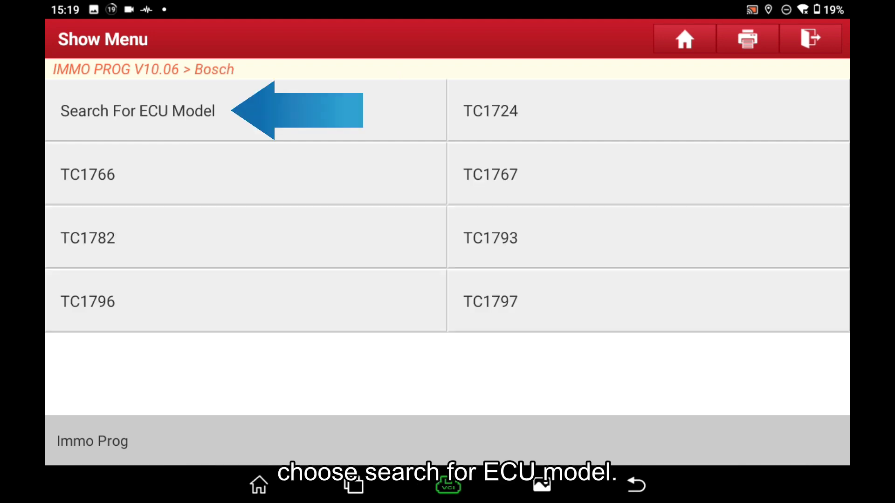
pyautogui.click(138, 111)
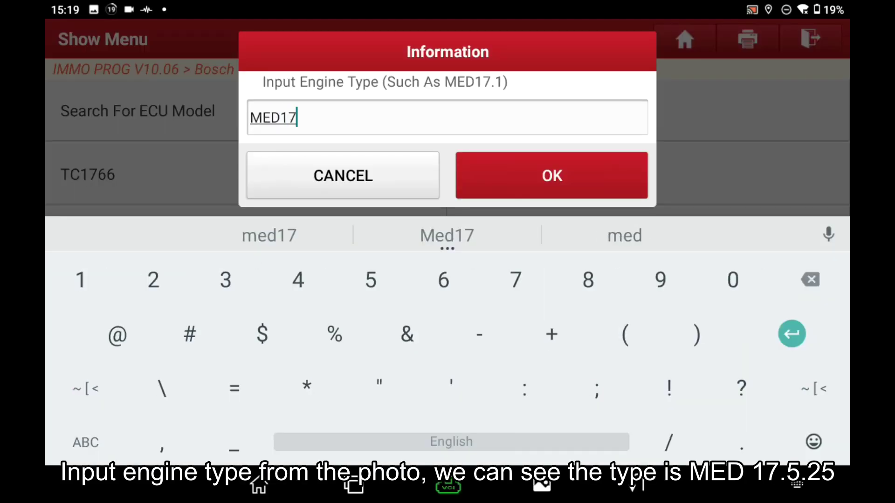
pyautogui.write('.5.25')
pyautogui.click(552, 176)
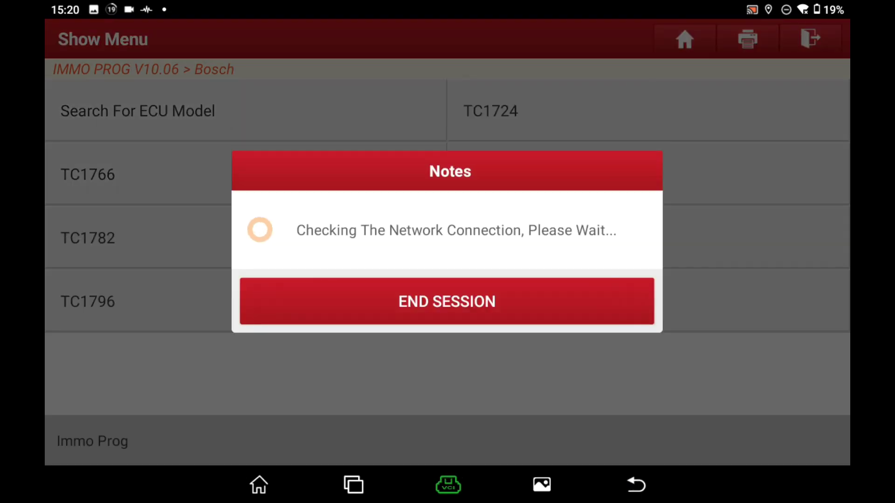
pyautogui.click(446, 309)
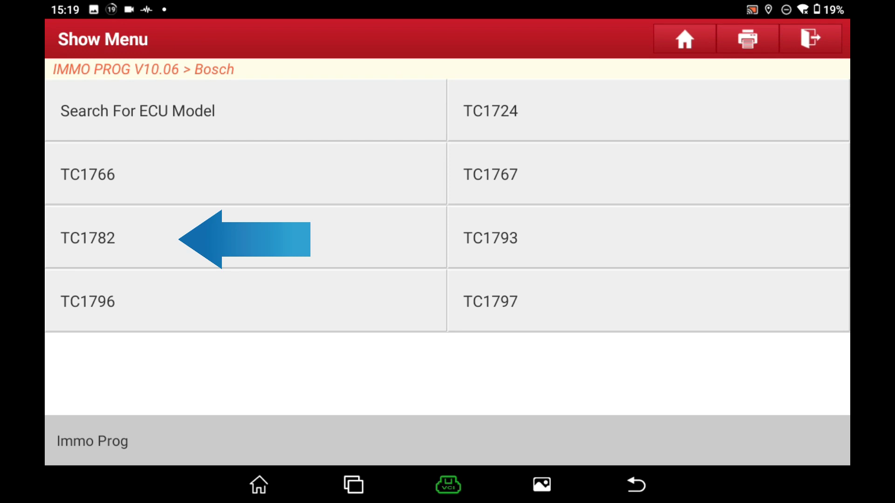
# - Select the TC1782 chip to view its USB connection precautions
pyautogui.click(88, 238)
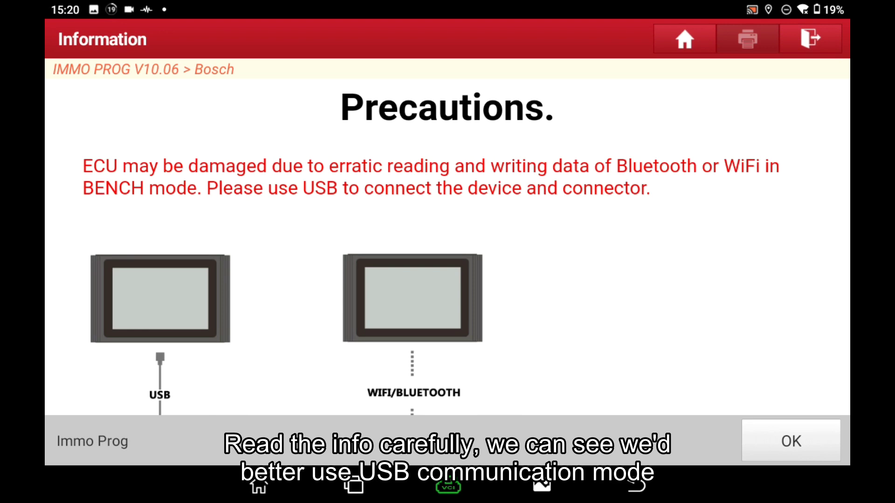
pyautogui.scroll(-3, 448, 245)
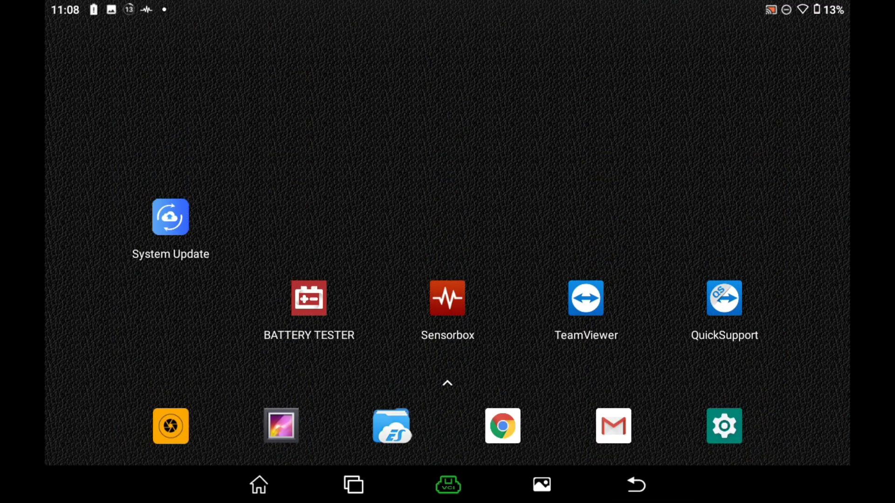
# - Turn on the USB Switch in Settings > USB Management and return to the home screen
pyautogui.click(724, 425)
pyautogui.scroll(-10, 447, 279)
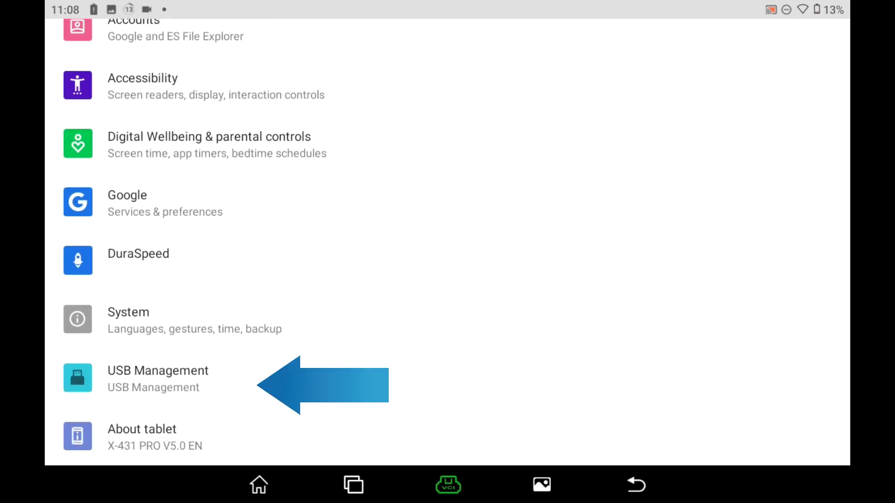
pyautogui.click(158, 379)
pyautogui.click(811, 112)
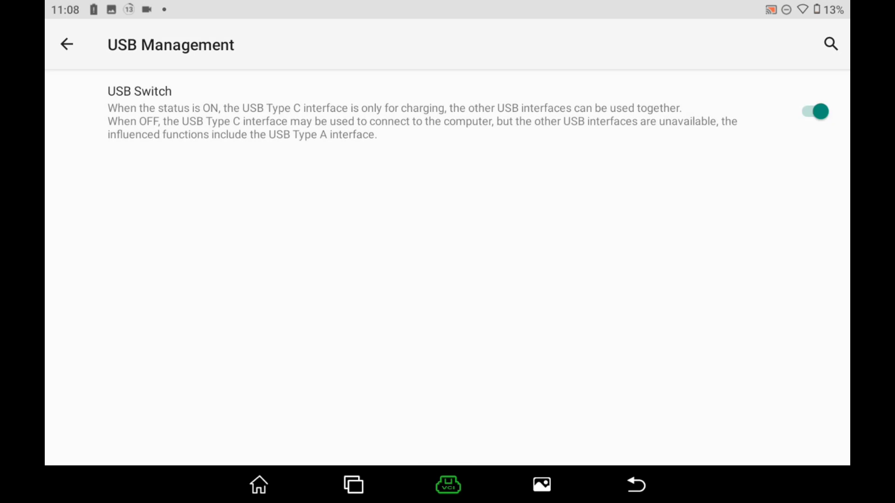
pyautogui.click(637, 485)
pyautogui.click(636, 485)
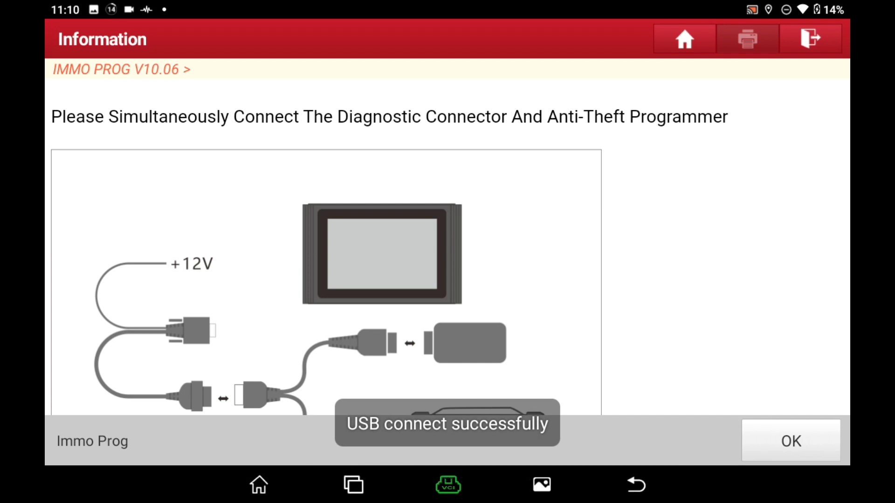
# - Go through Engine > Bosch, accept the precautions, and show the TC1782 wiring diagram
pyautogui.click(791, 441)
pyautogui.click(485, 110)
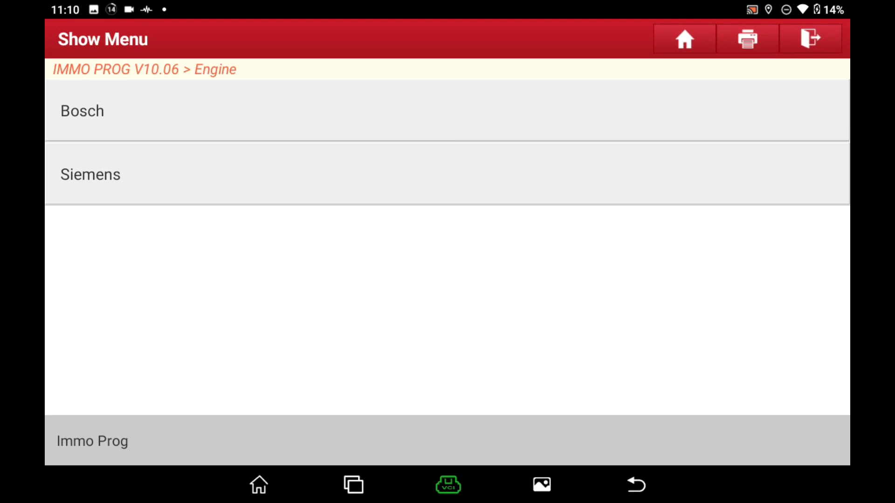
pyautogui.click(82, 110)
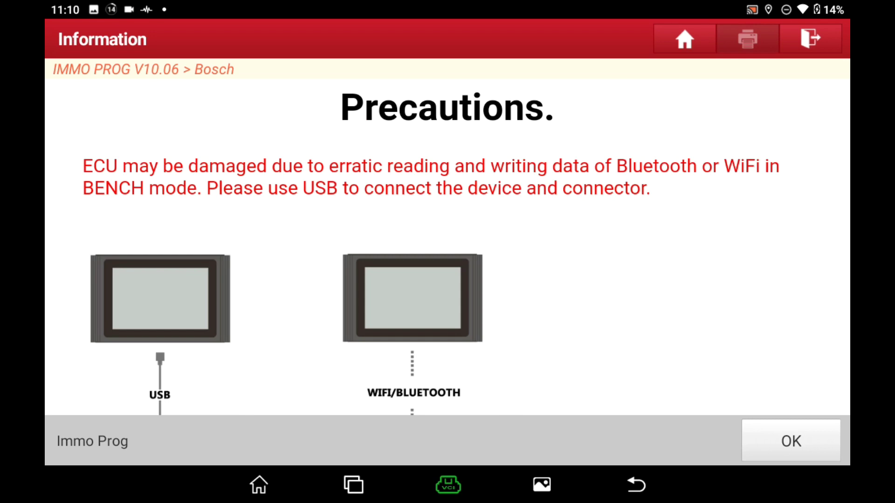
pyautogui.click(790, 441)
pyautogui.click(536, 238)
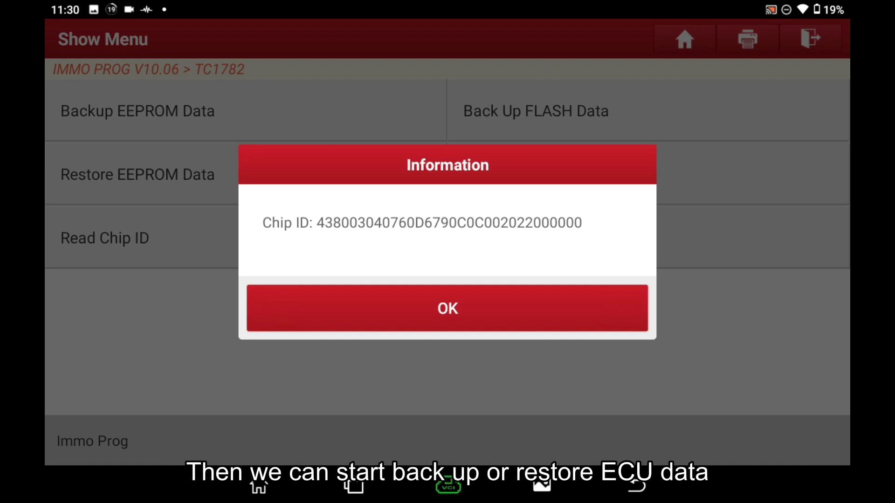
# - Dismiss the TC1782 chip ID result to reach the EEPROM and FLASH functions
pyautogui.click(448, 308)
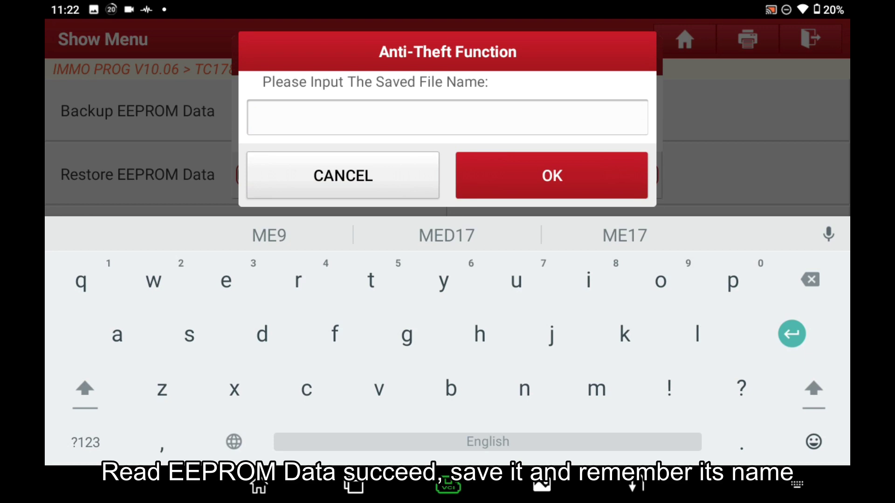
pyautogui.write('ME')
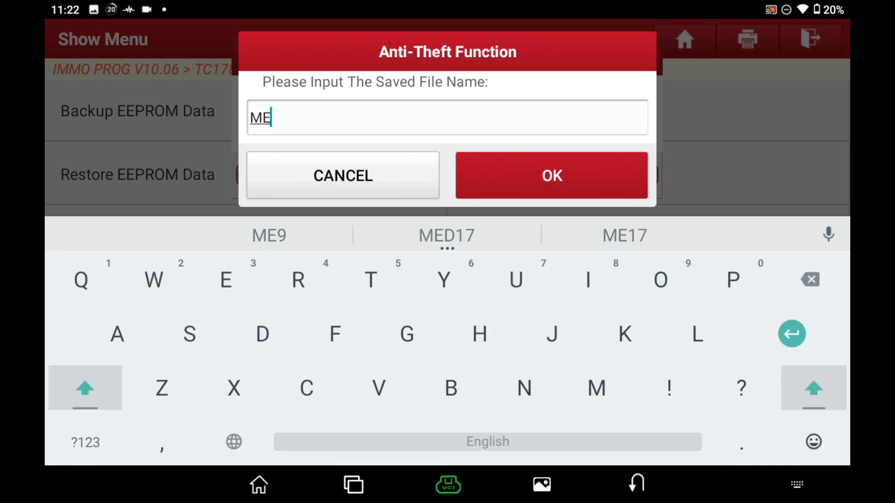
pyautogui.write('D')
# - Save the EEPROM backup as MED17.5.25Eeprom.bin and acknowledge the success messages
pyautogui.click(86, 442)
pyautogui.write('17..')
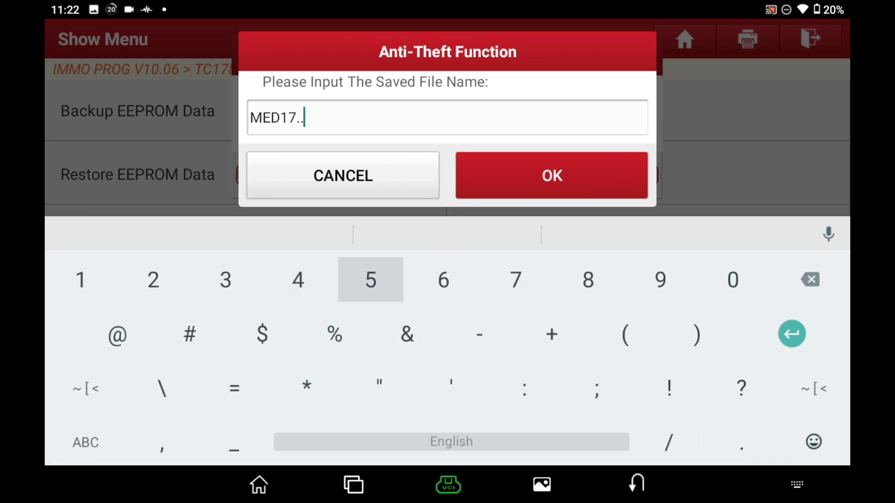
pyautogui.write('5.25')
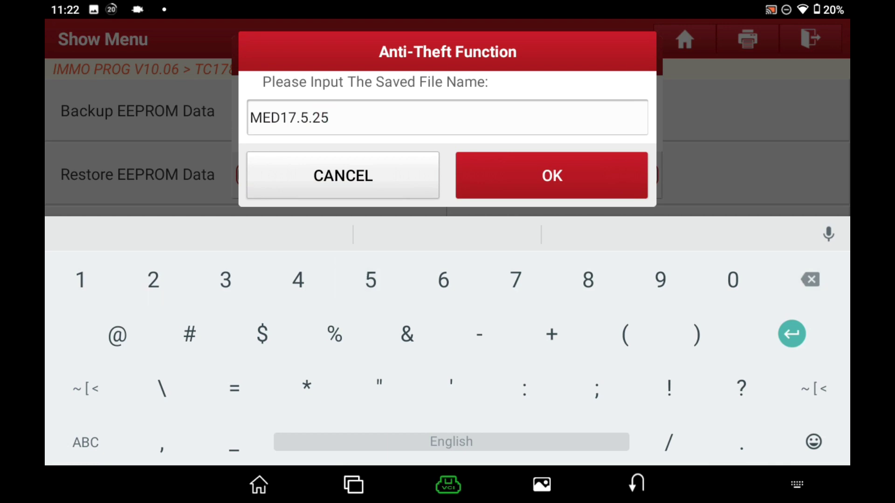
pyautogui.click(85, 442)
pyautogui.write('Eeprom')
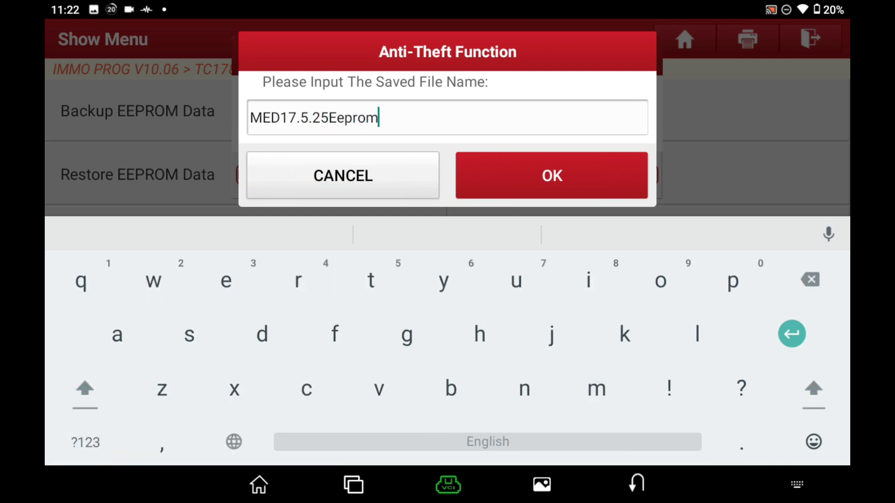
pyautogui.click(552, 176)
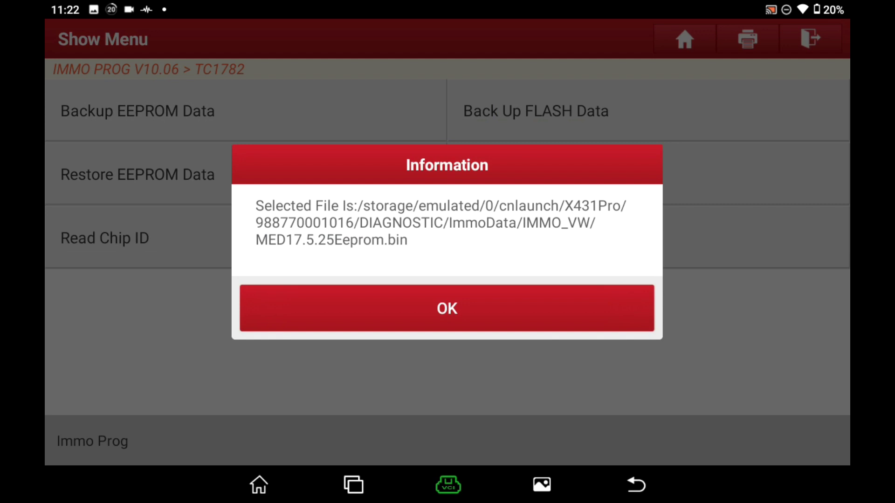
pyautogui.click(447, 308)
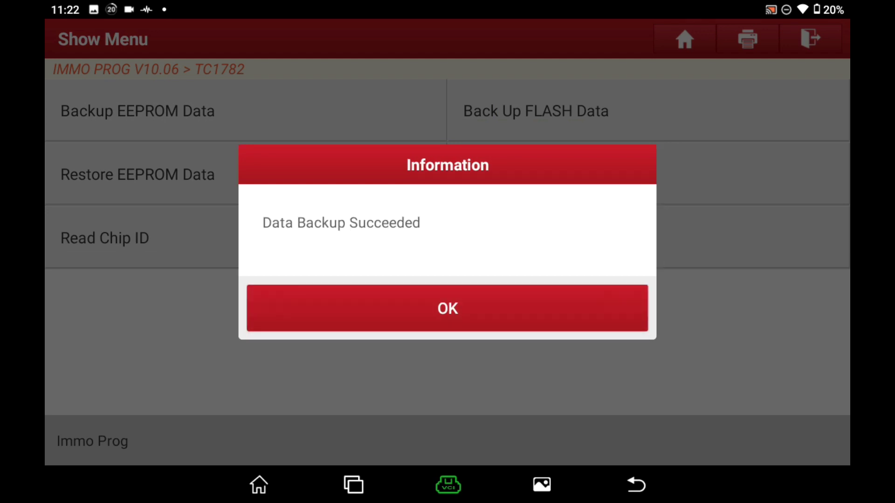
pyautogui.click(446, 308)
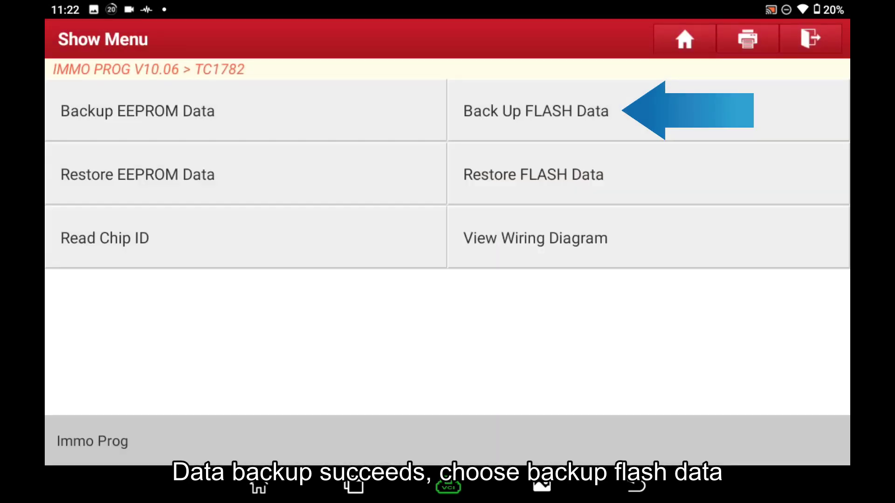
# - Back up the FLASH data to Med17.5.25Flash.bin and acknowledge the success messages
pyautogui.click(536, 110)
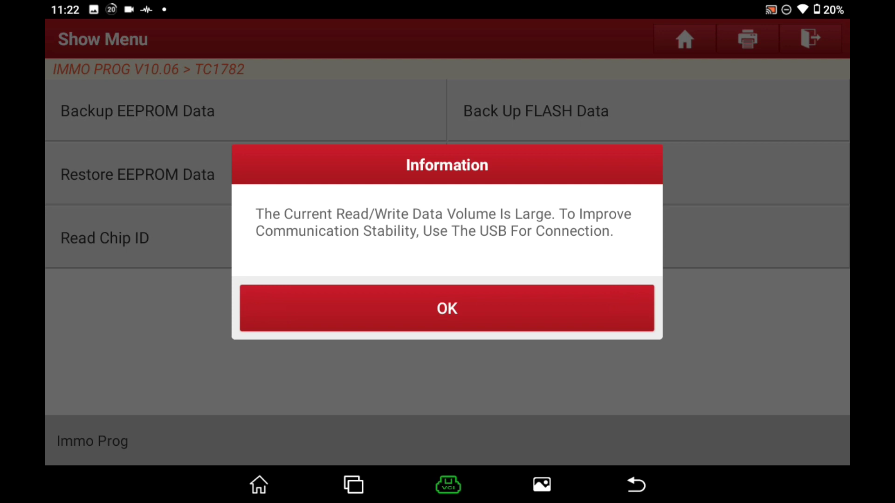
pyautogui.click(447, 309)
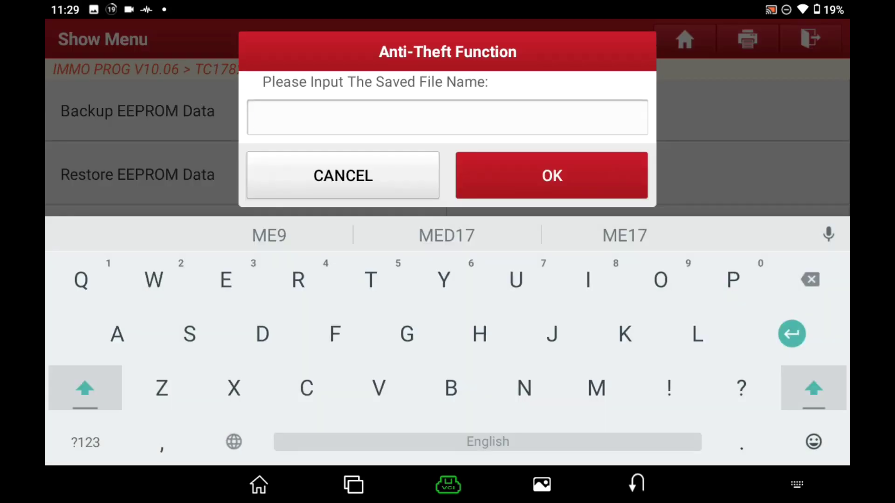
pyautogui.write('Med17.5')
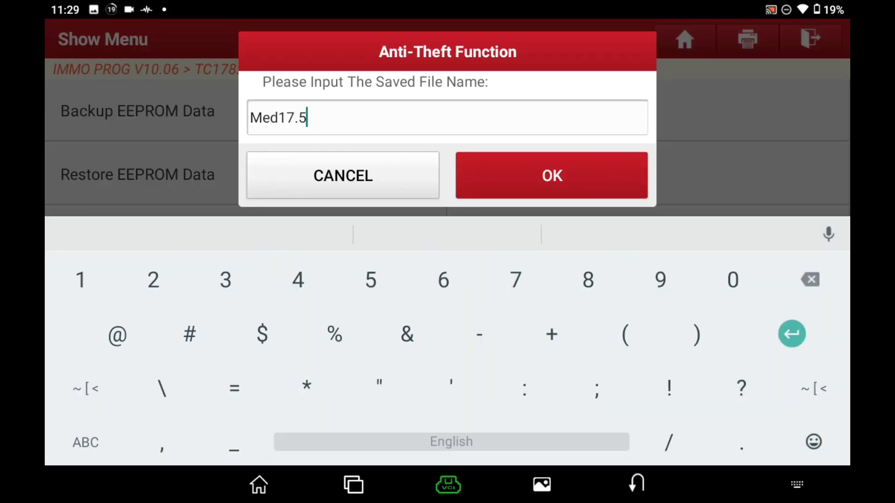
pyautogui.write('.25')
pyautogui.click(86, 442)
pyautogui.write('Flash')
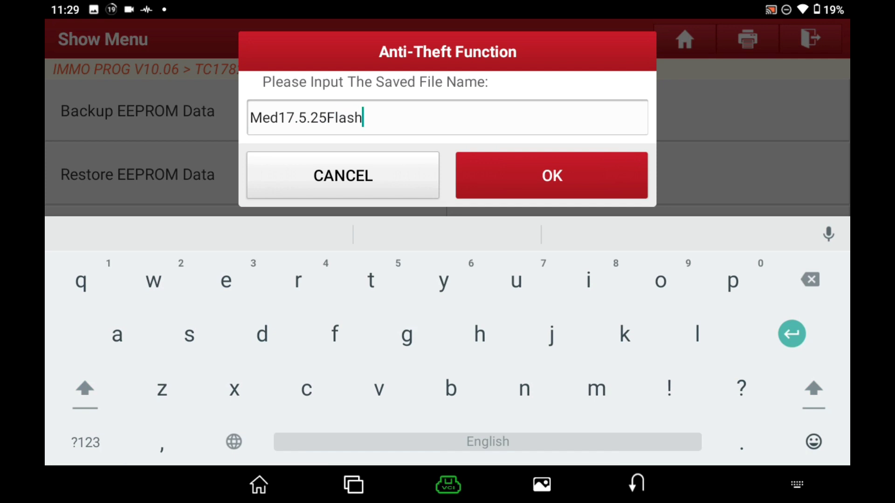
pyautogui.press('Return')
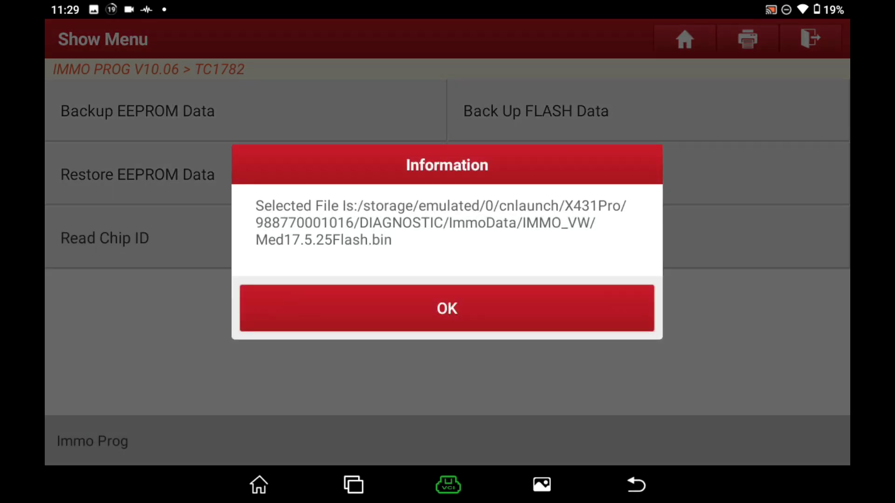
pyautogui.click(447, 309)
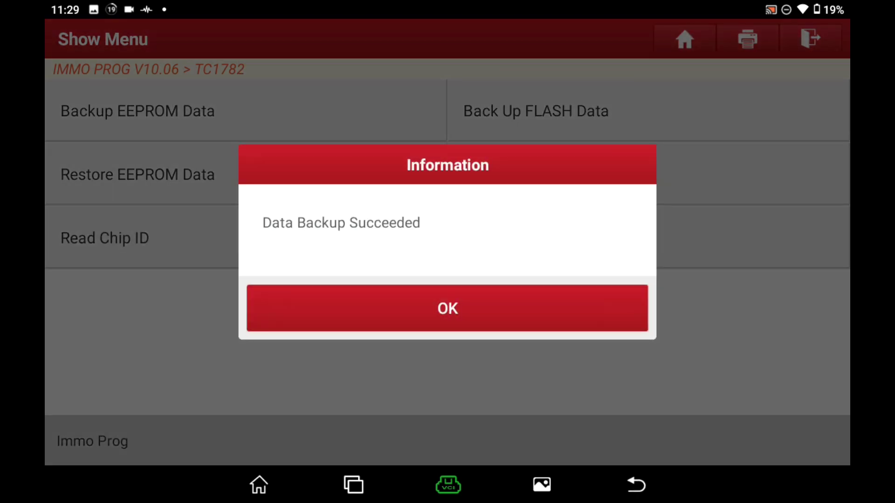
pyautogui.click(447, 309)
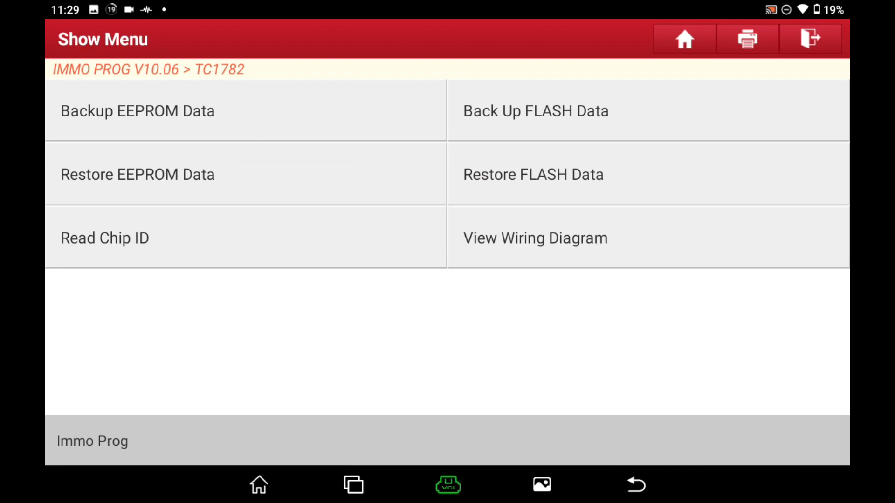
# - Restore the EEPROM data from MED17.5.25Eeprom.bin and dismiss the success message
pyautogui.click(137, 175)
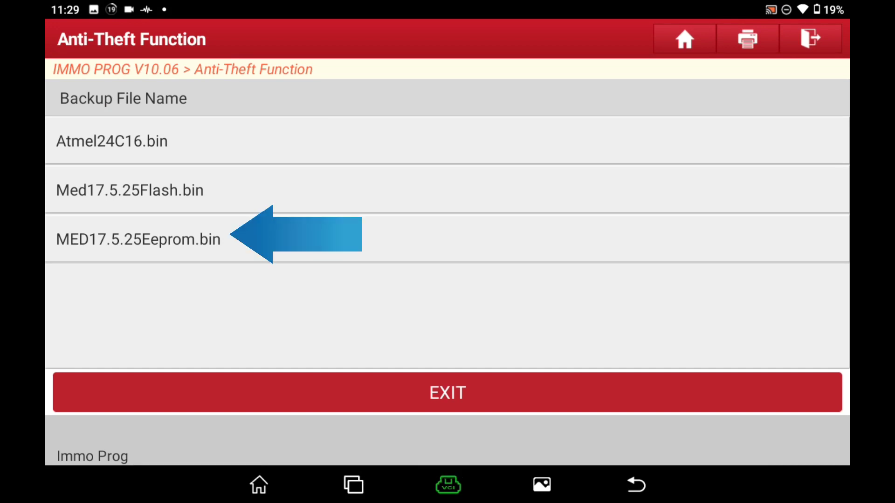
pyautogui.click(138, 239)
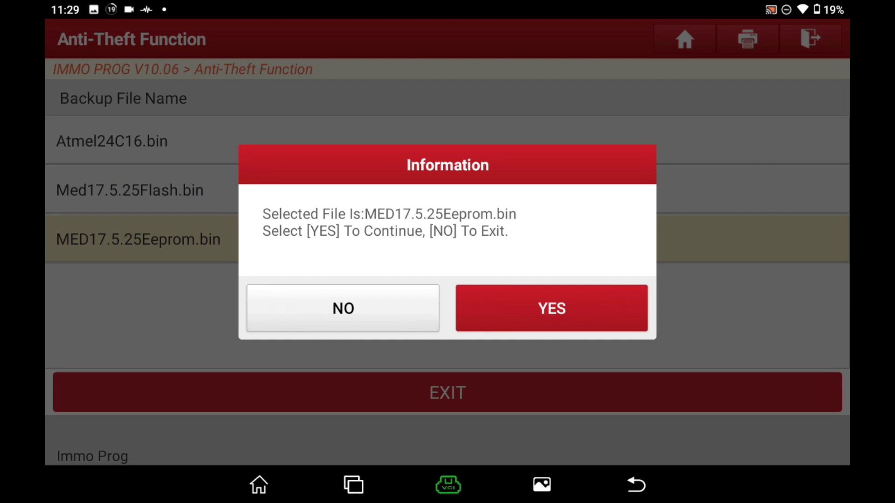
pyautogui.click(552, 308)
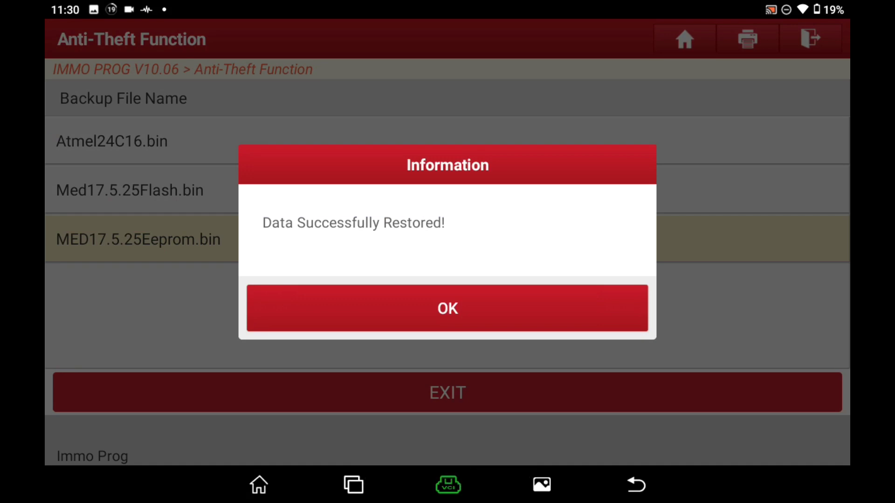
pyautogui.click(448, 308)
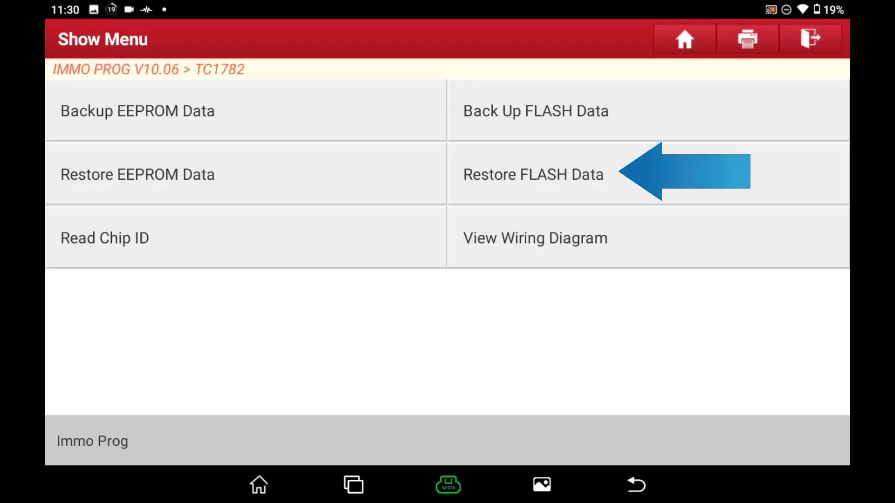
# - Start a FLASH restore, reject the Eeprom file, and choose Med17.5.25Flash.bin instead
pyautogui.click(533, 175)
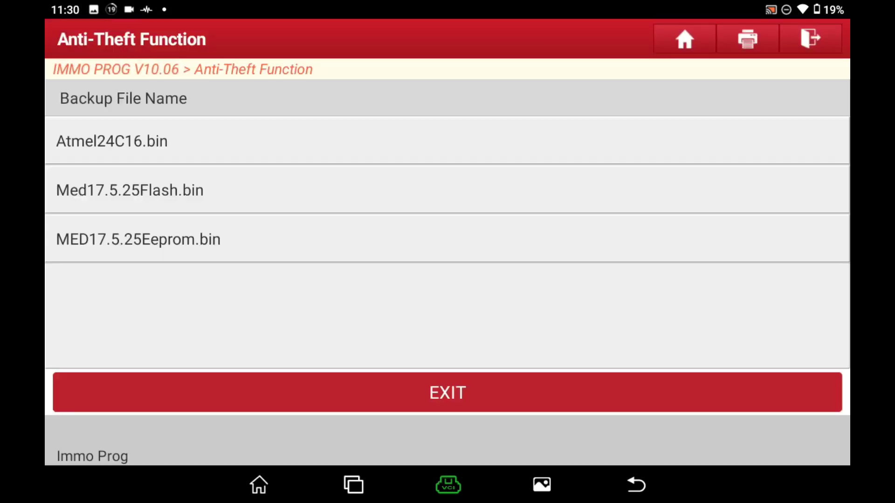
pyautogui.click(138, 239)
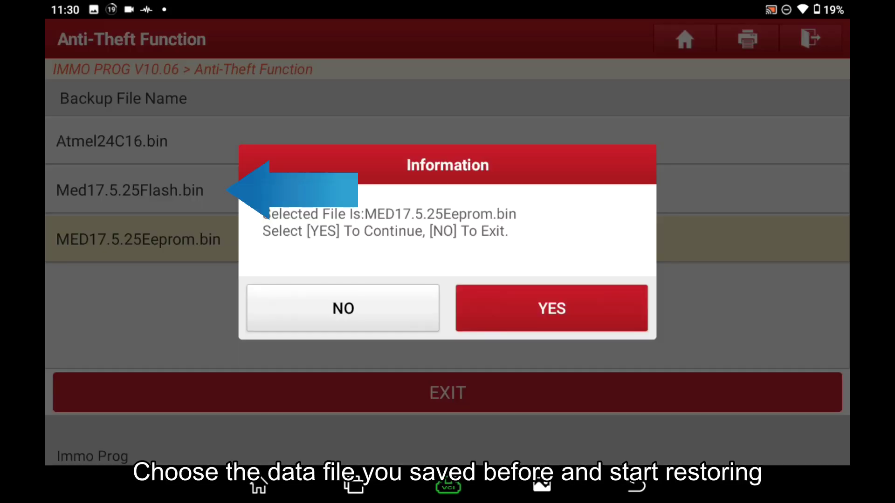
pyautogui.click(343, 309)
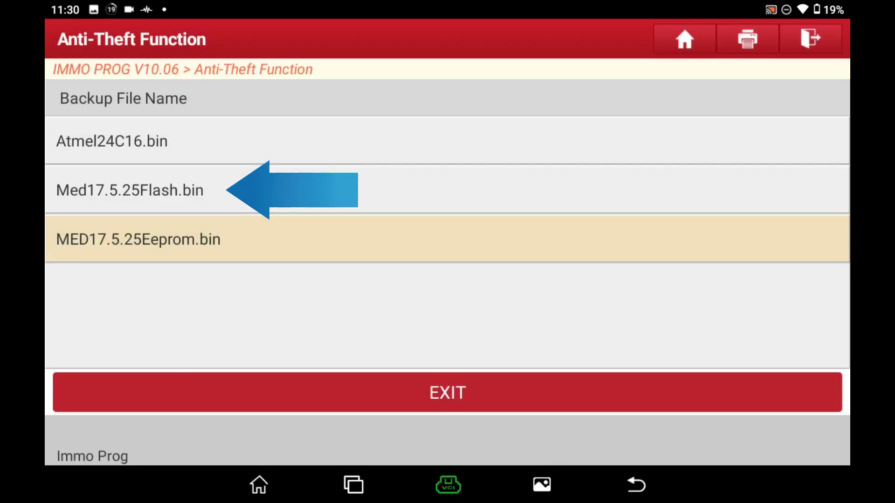
pyautogui.click(130, 190)
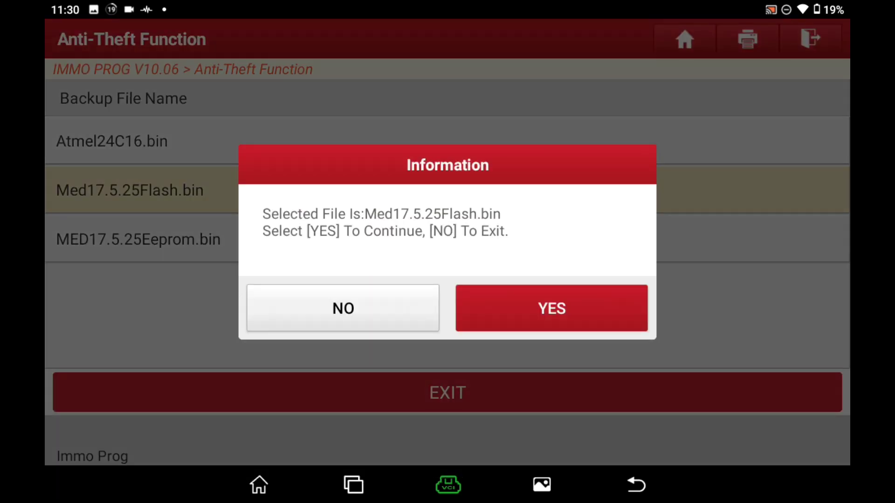